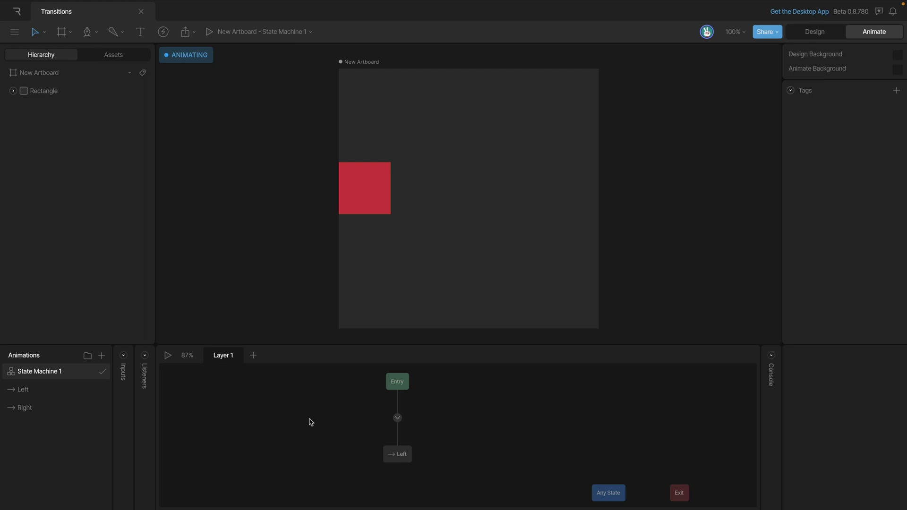
- Review the Left and Right animations' position keyframes, with Right at X 450
click(27, 392)
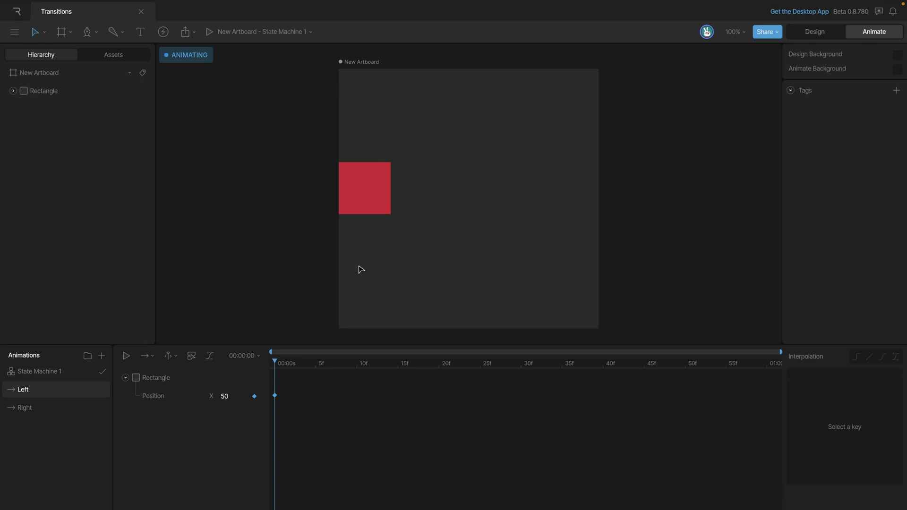
click(28, 412)
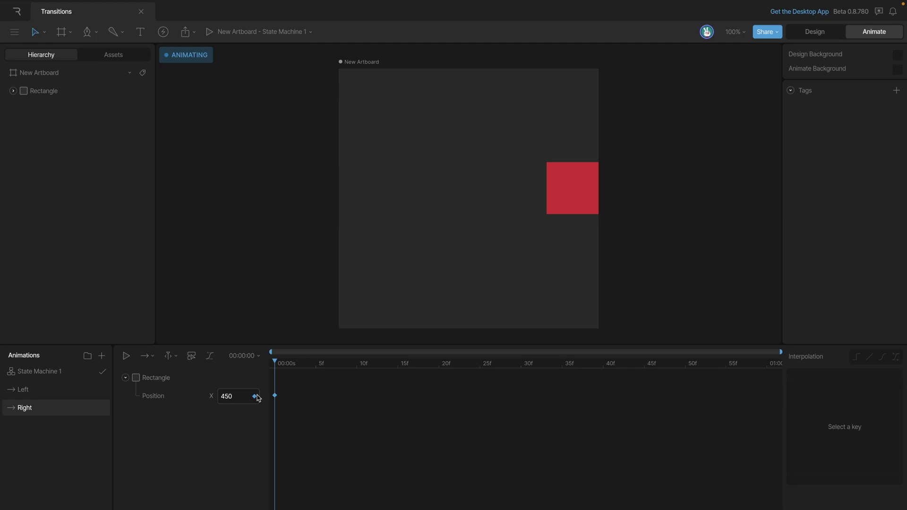
click(56, 376)
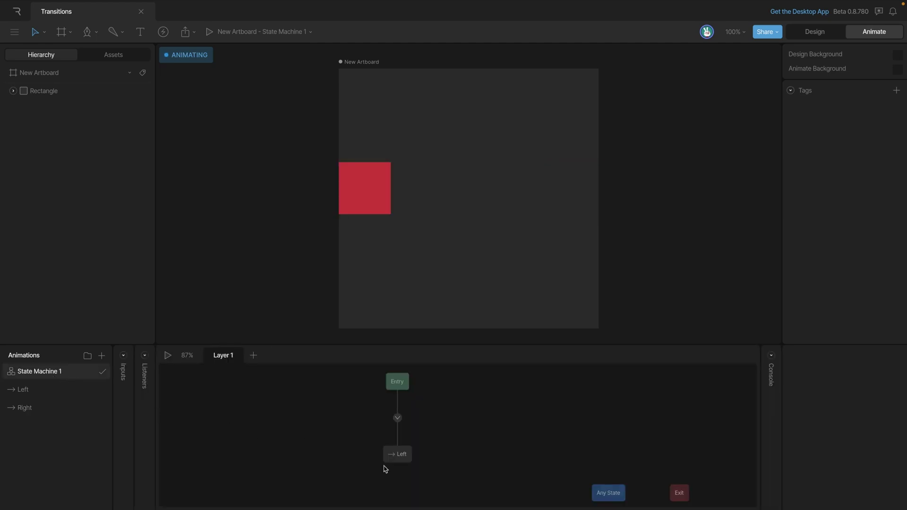
- Drop the Right animation into the graph as a state and link Left to it
mouse_move(401, 452)
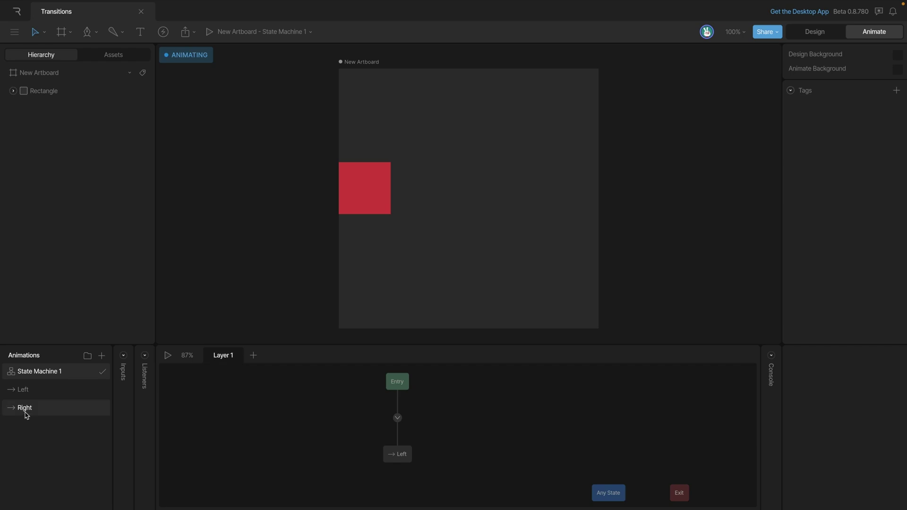
drag(26, 415, 503, 460)
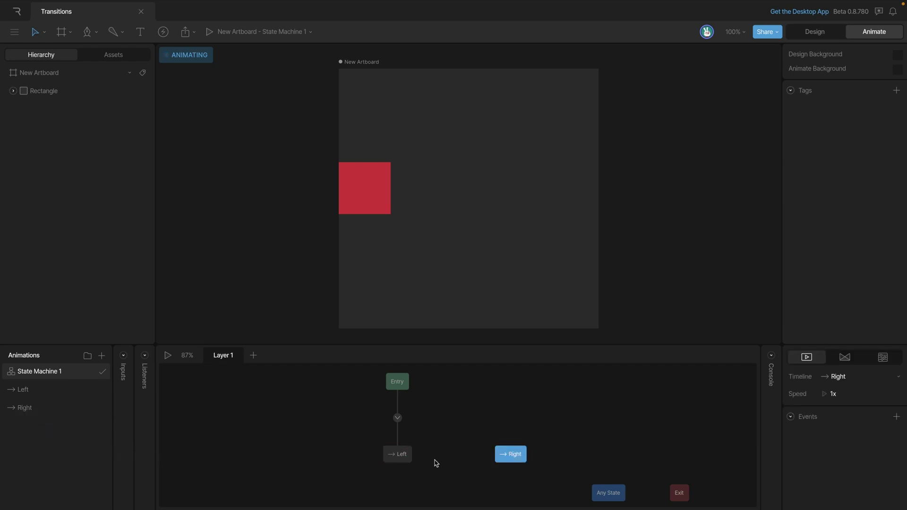
click(424, 465)
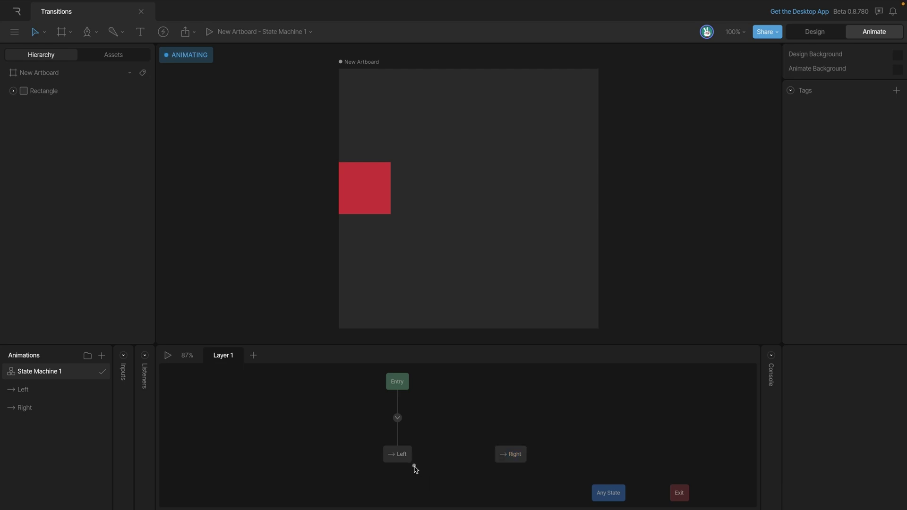
drag(417, 469, 483, 456)
key(space)
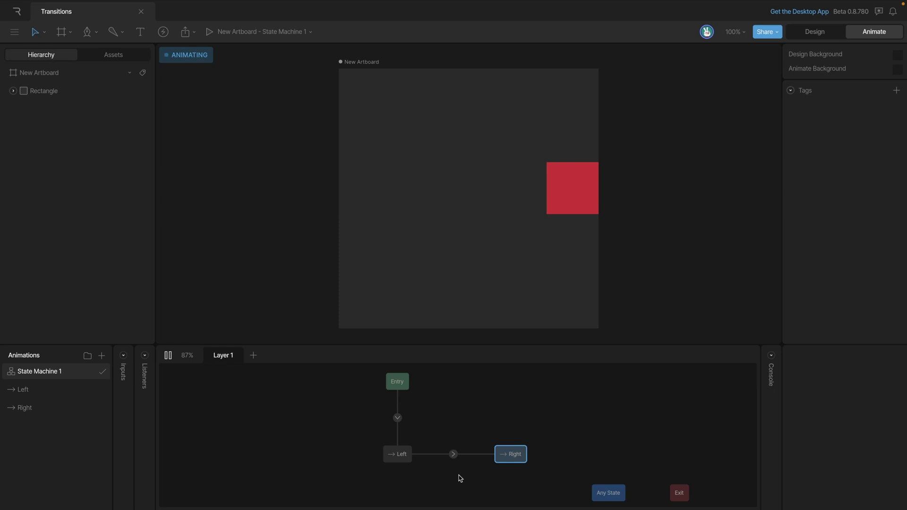
key(space)
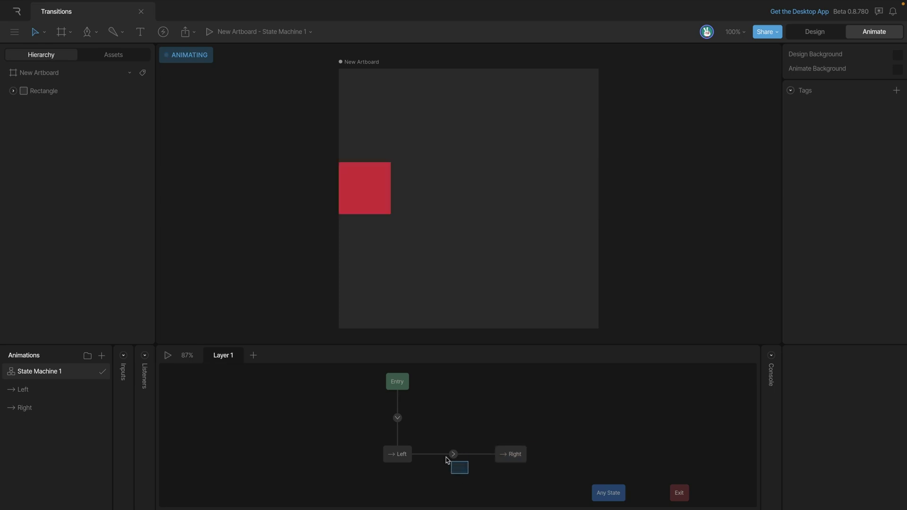
click(453, 454)
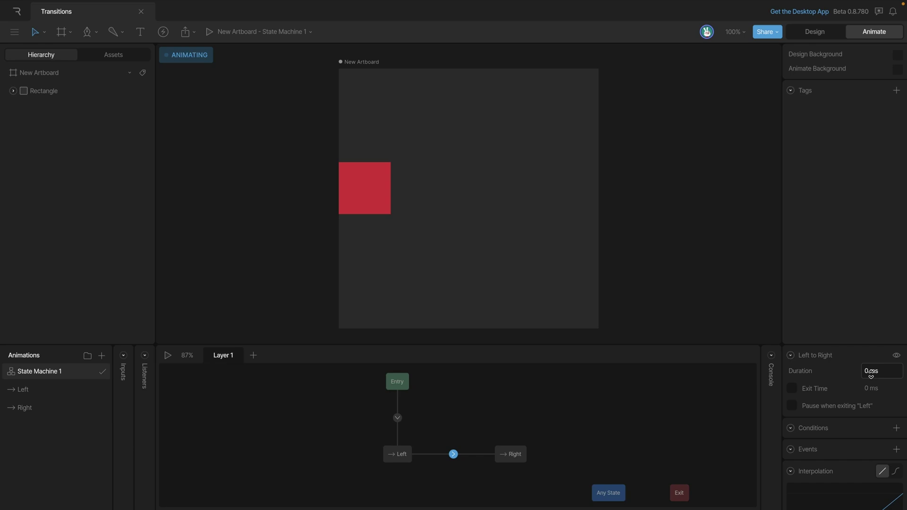
click(476, 412)
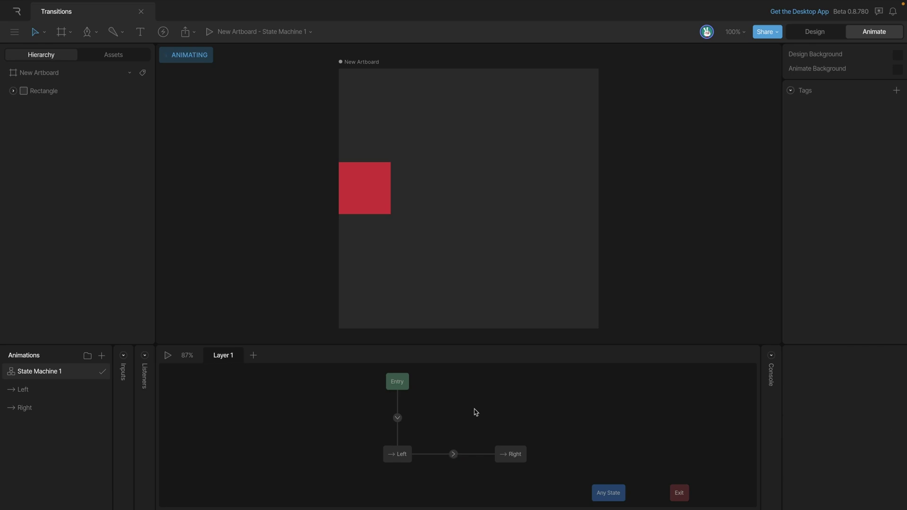
- Set the Left to Right transition duration to 500 ms and play to test it
click(453, 454)
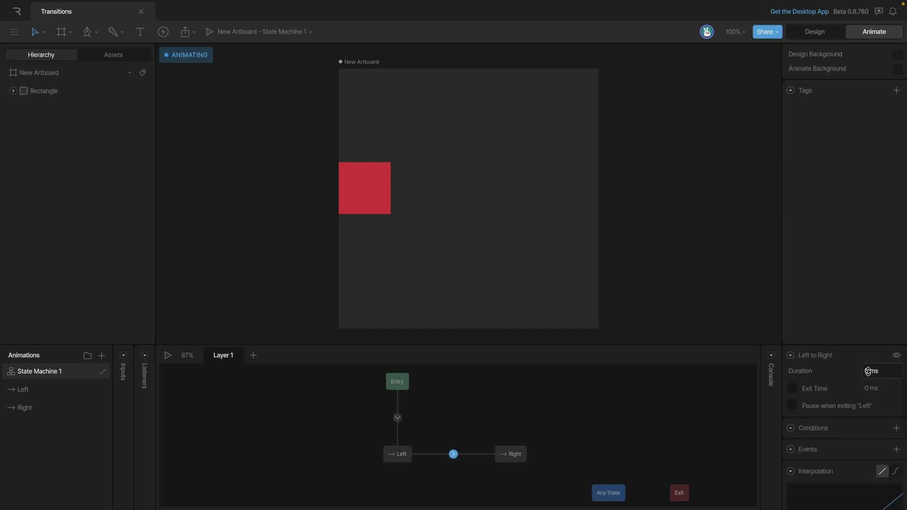
click(868, 371)
text(500)
key(Return)
click(660, 418)
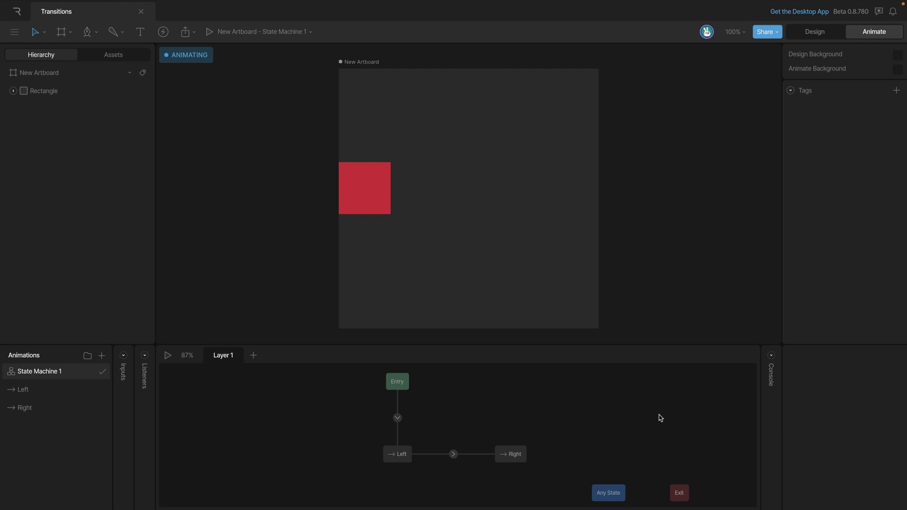
key(space)
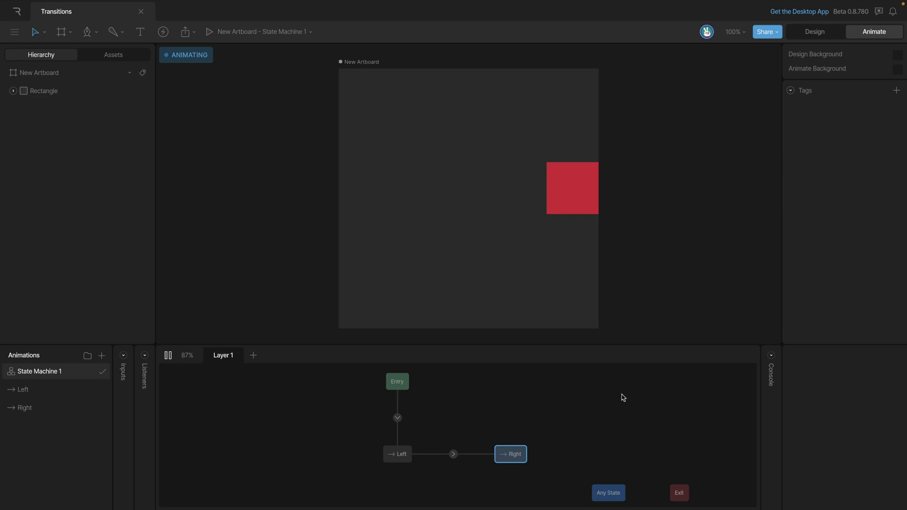
- Recheck both animations' keyframes, then try a 100 ms transition duration in playback
click(42, 389)
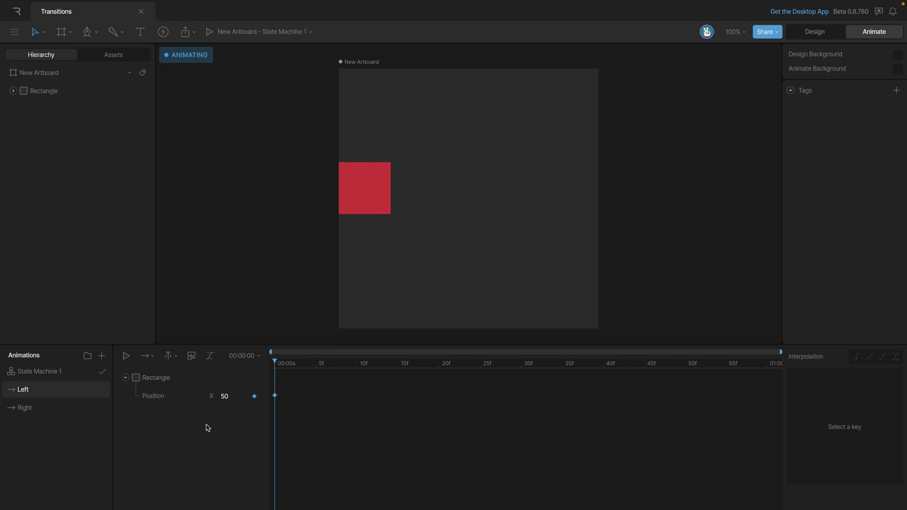
click(41, 411)
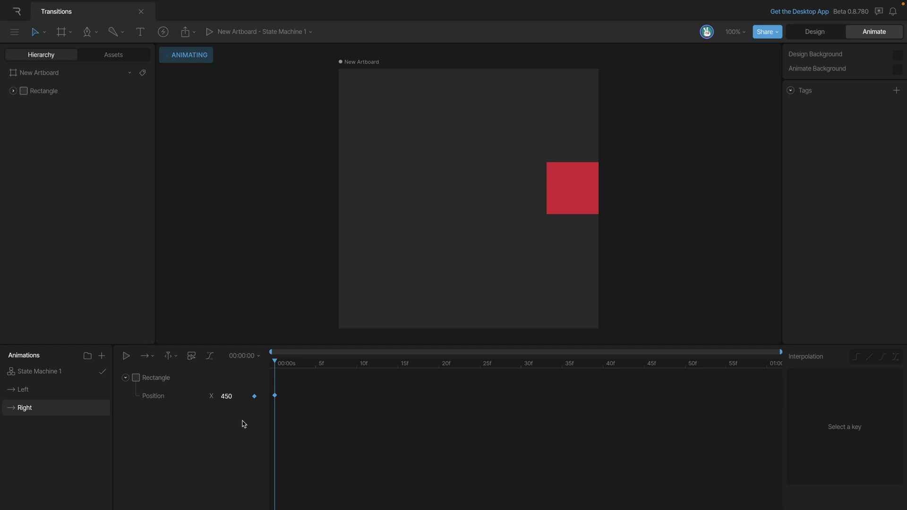
click(39, 371)
click(454, 454)
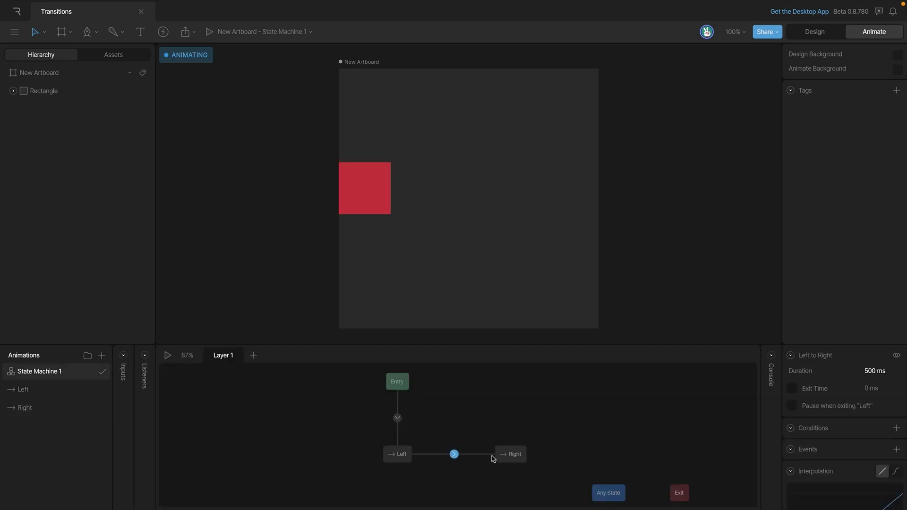
click(879, 372)
text(100)
key(Return)
key(space)
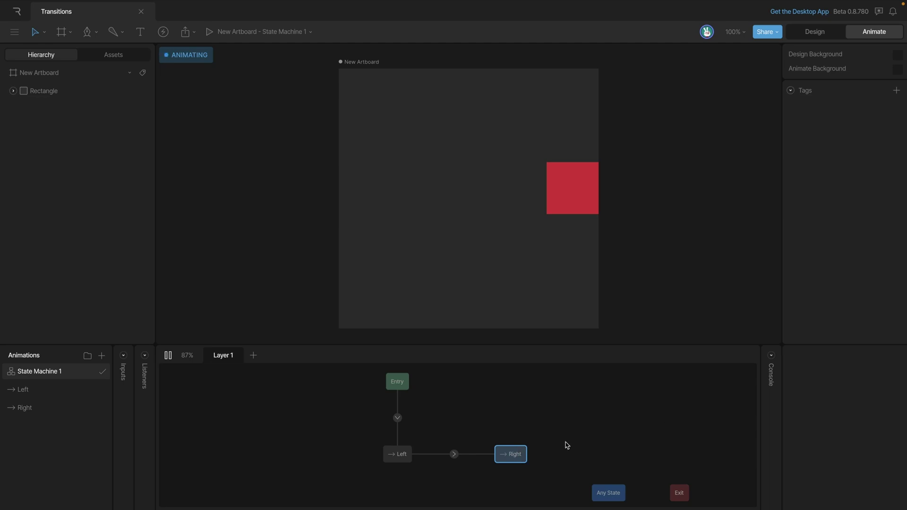
- Change the Left to Right transition duration to 1000 ms
drag(487, 426, 447, 471)
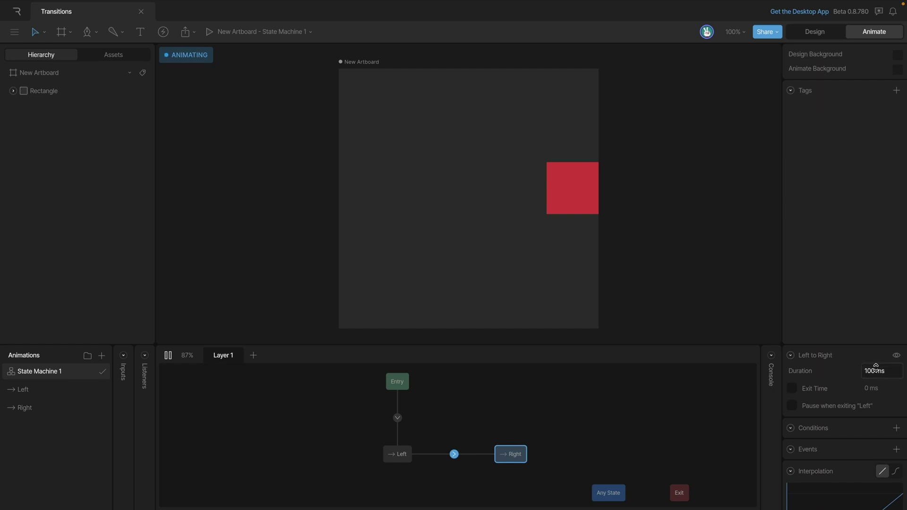
click(875, 370)
text(100)
key(Return)
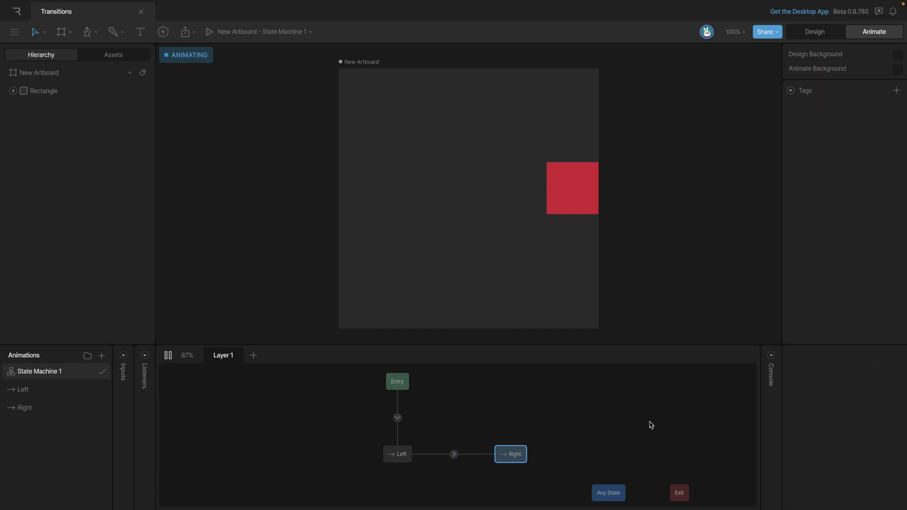
click(651, 425)
- Switch the Left to Right transition's interpolation to cubic and start the preview
drag(471, 429, 444, 470)
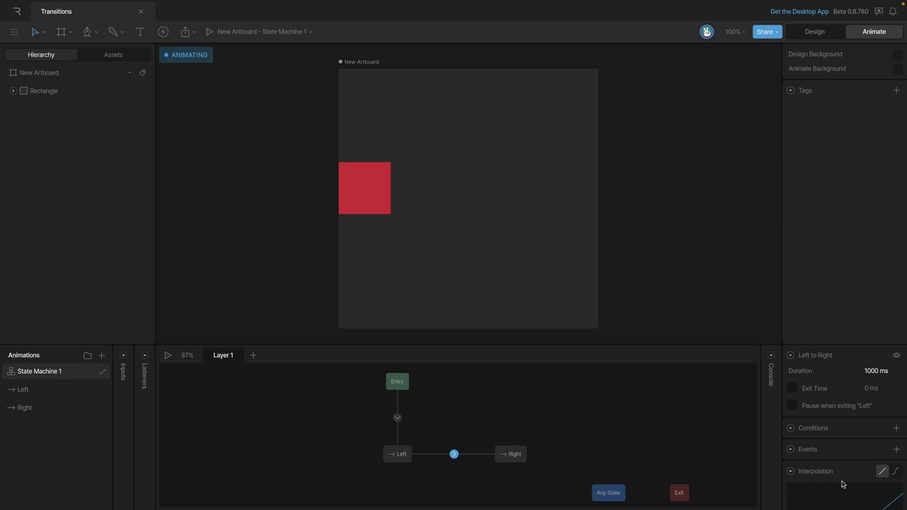
scroll(842, 481, down, 1)
scroll(843, 484, down, 2)
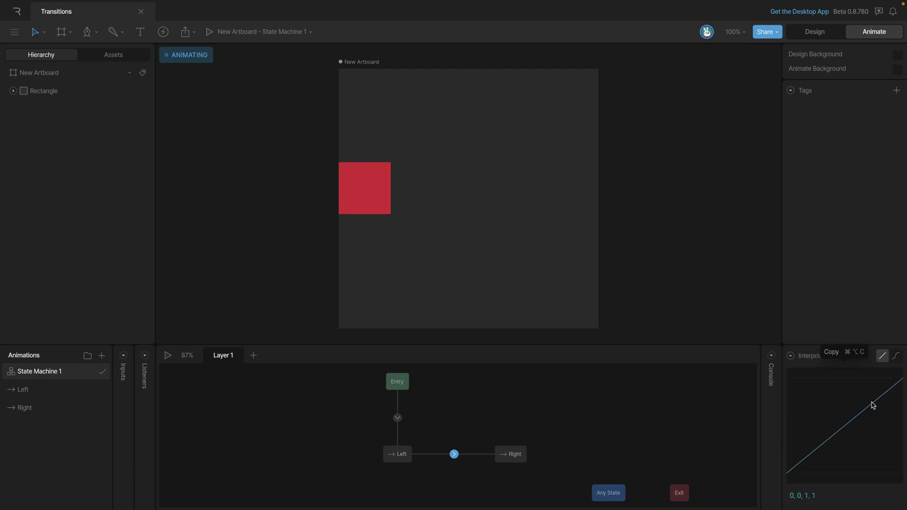
click(896, 357)
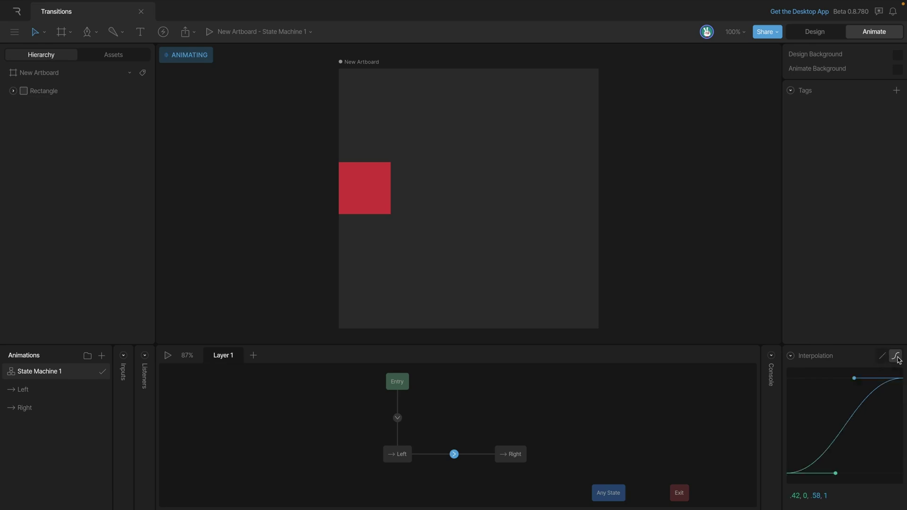
key(space)
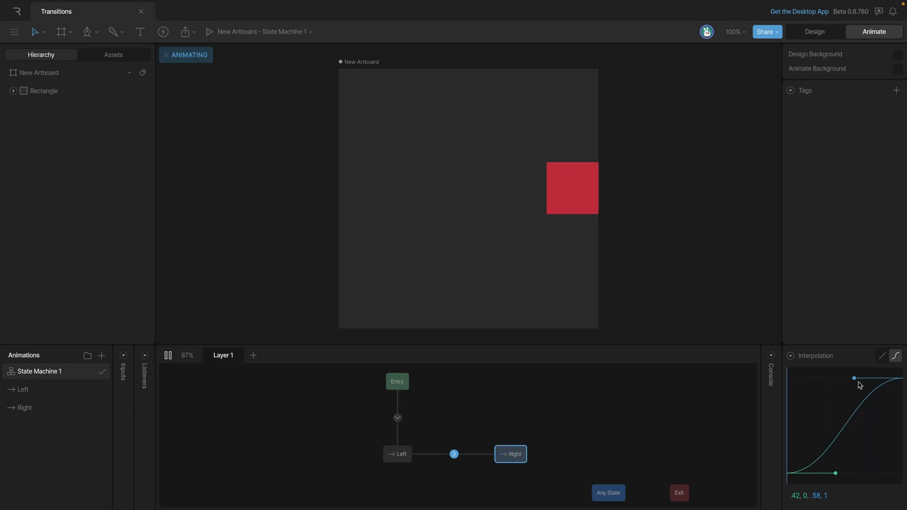
- Drag the Bézier handles to shape the curve to .64, 0, .37, 1, then stop playback
drag(854, 379, 830, 381)
drag(836, 473, 864, 475)
click(664, 433)
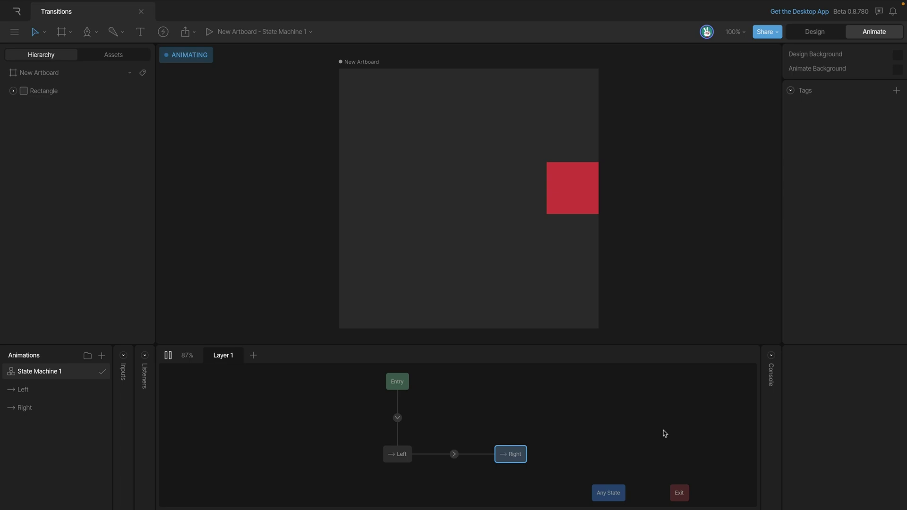
key(space)
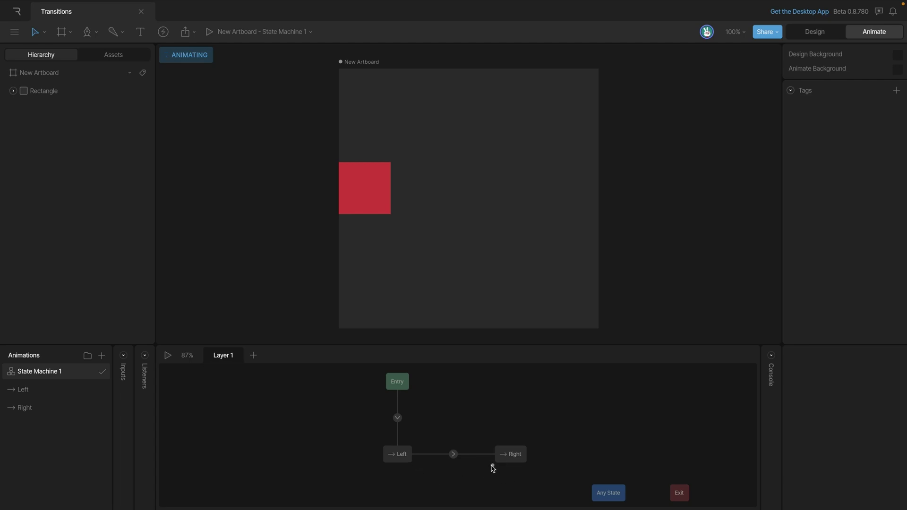
- Draw a Right to Left transition and set its duration to 1000 ms
drag(493, 467, 412, 460)
click(447, 457)
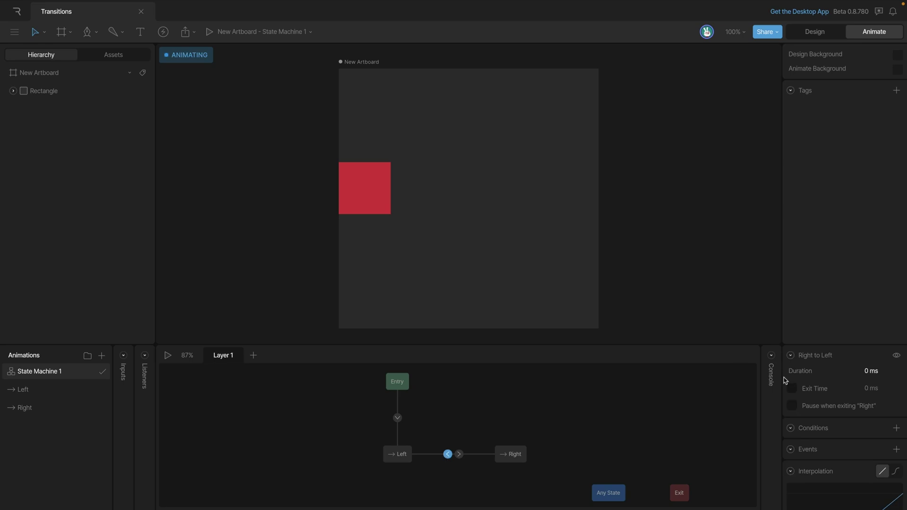
click(871, 373)
text(1000)
key(Return)
- Give the Right to Left transition cubic easing, compare it with Left to Right, and play
click(895, 471)
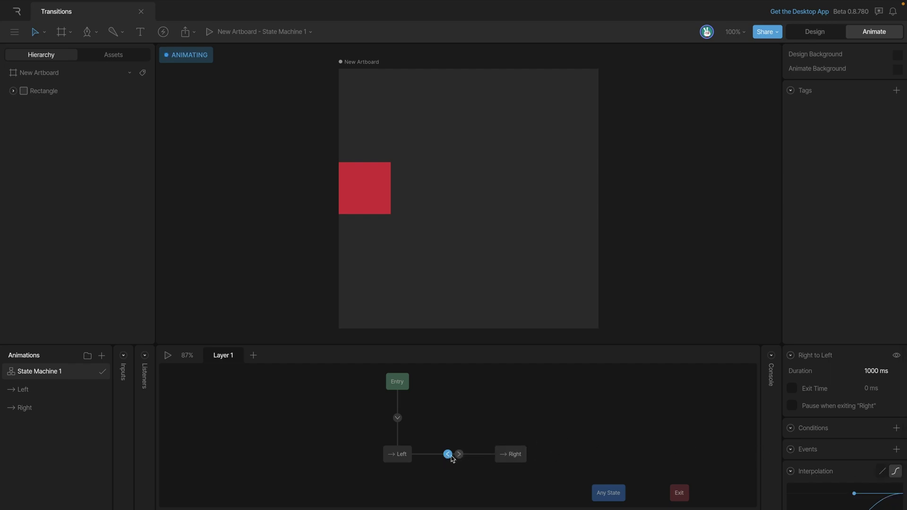
click(458, 455)
click(448, 455)
key(space)
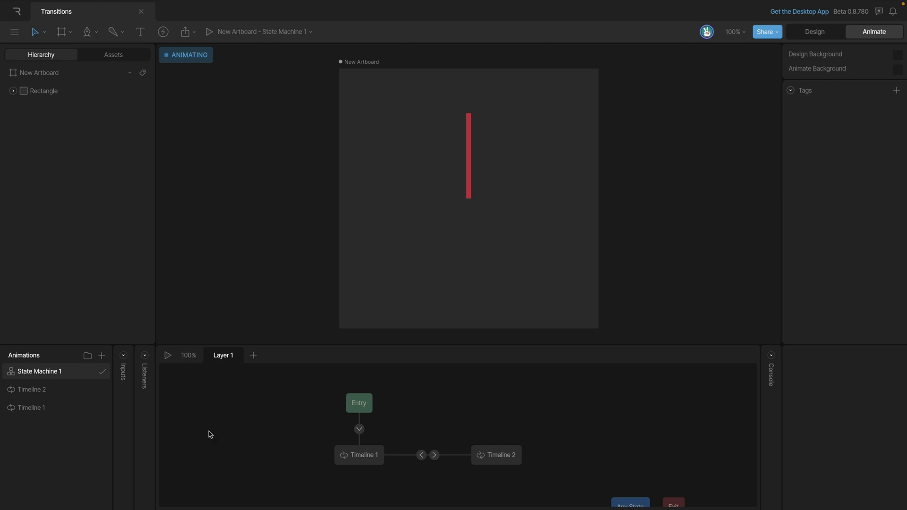
- Preview the rotation in Timeline 1 and then in Timeline 2
click(45, 411)
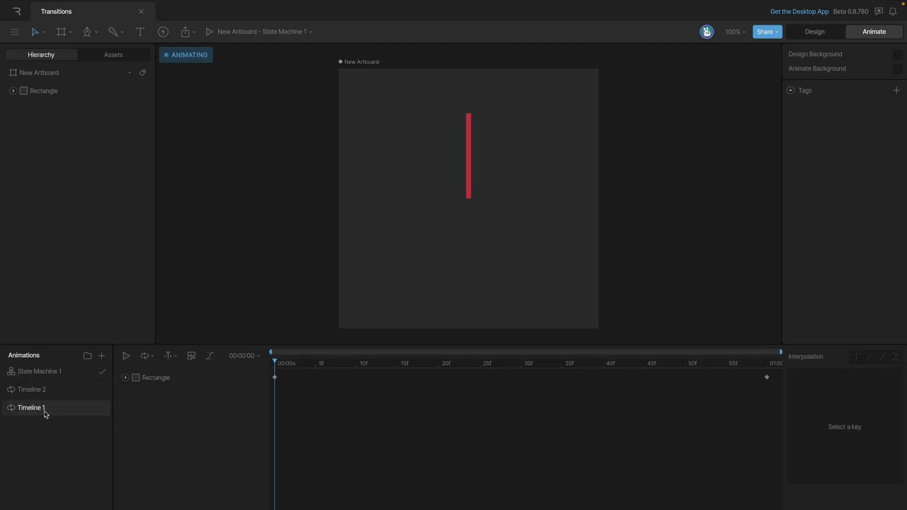
key(space)
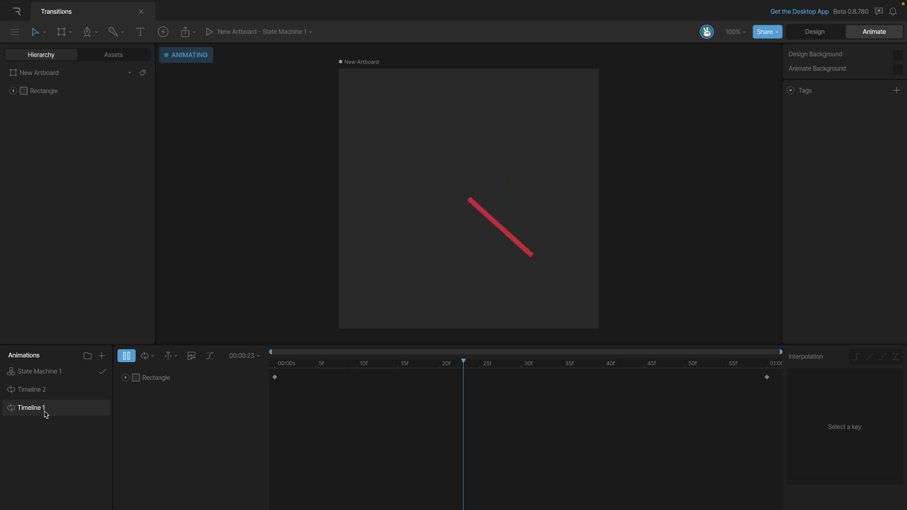
click(39, 396)
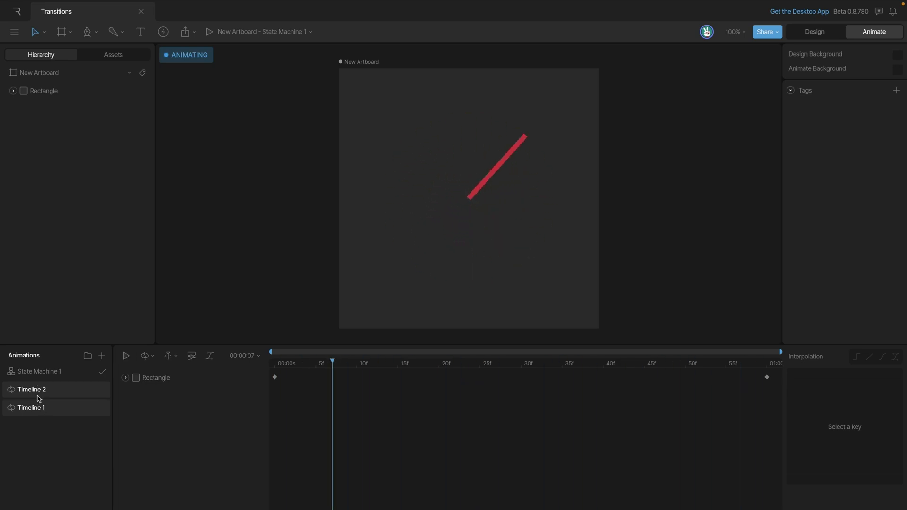
key(space)
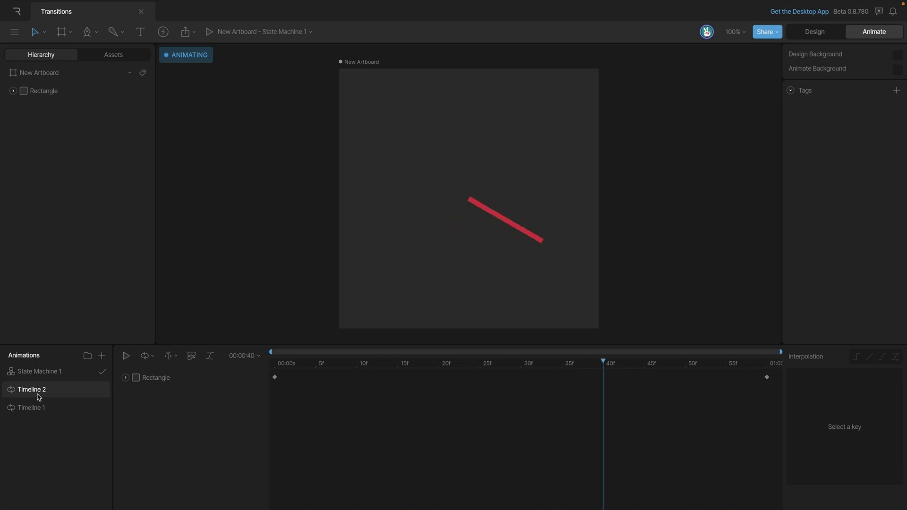
- Select both 1000 ms transitions in State Machine 1 and play the state machine
click(45, 374)
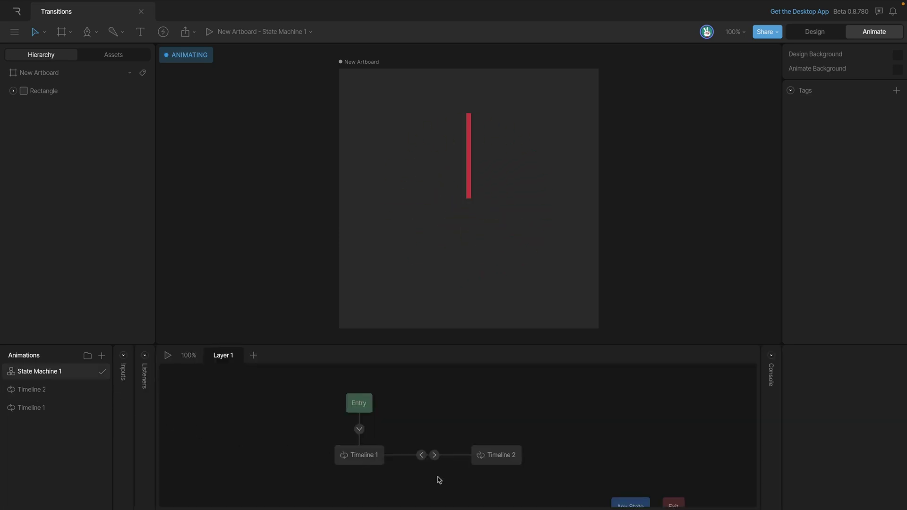
click(428, 455)
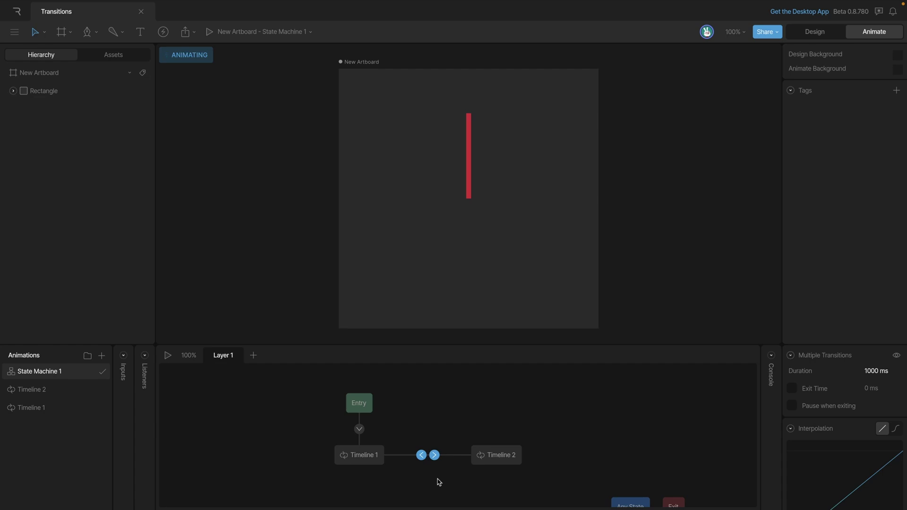
key(space)
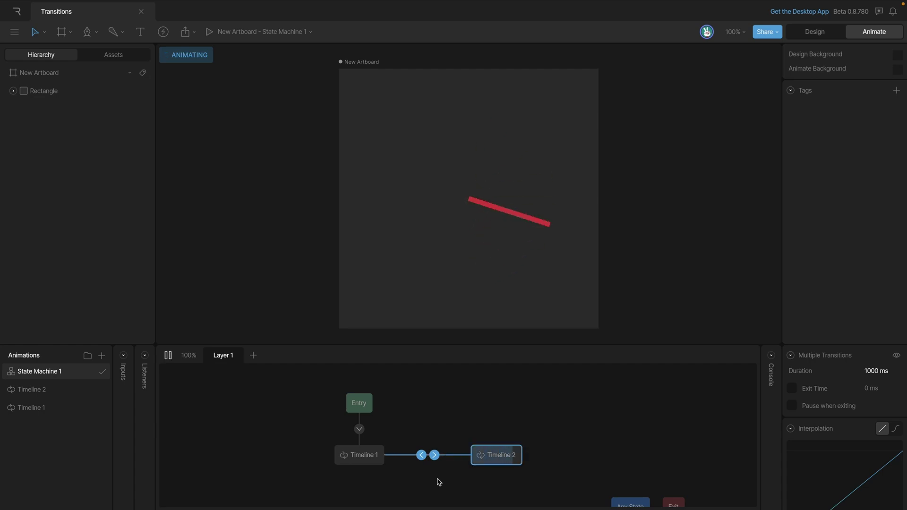